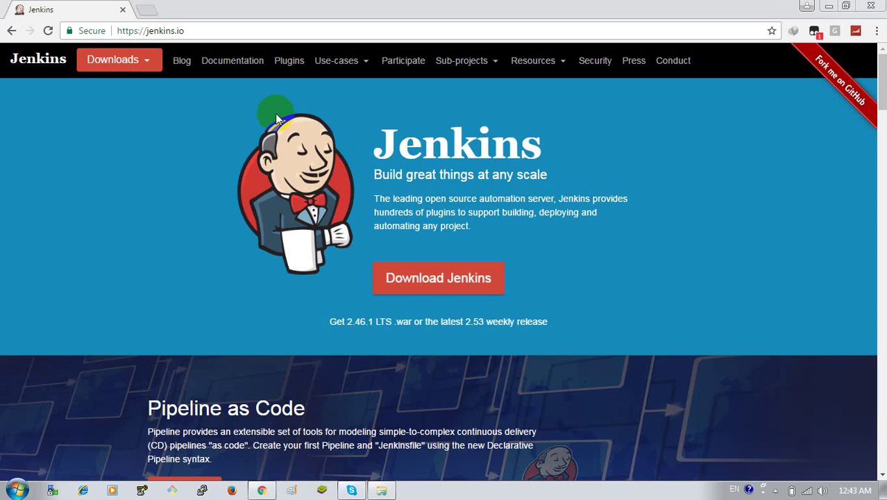
- Download the Windows package of Jenkins 2.46.1 LTS and bring up the downloaded jenkins-2.46.1 folder
click(146, 70)
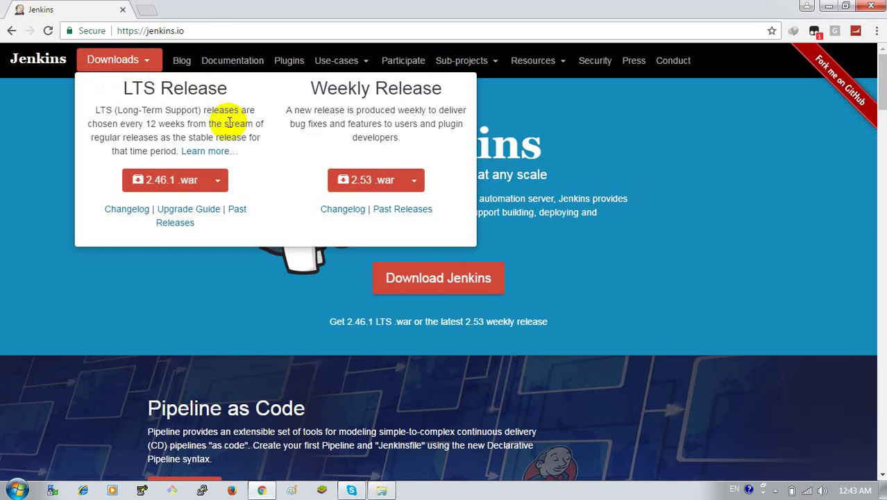
click(215, 181)
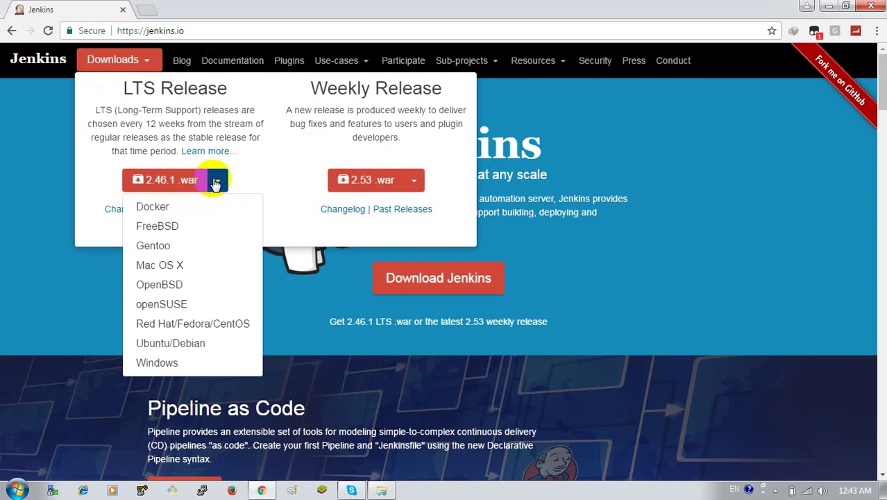
click(165, 367)
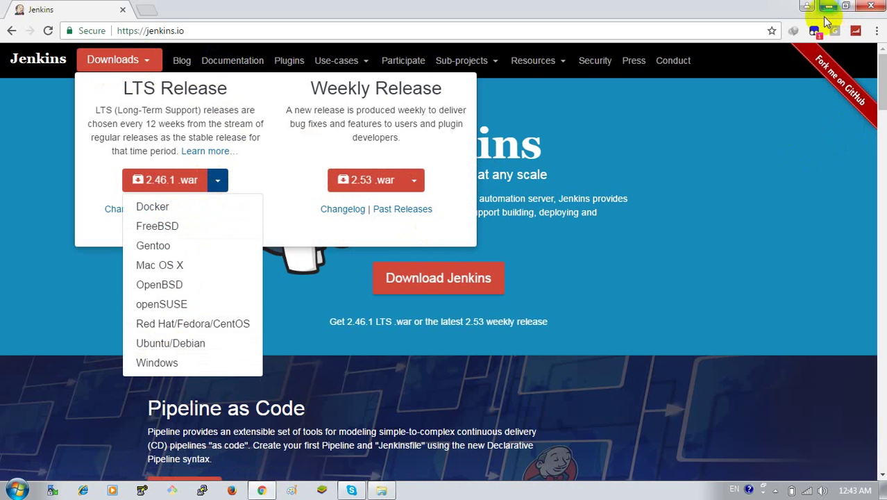
click(780, 144)
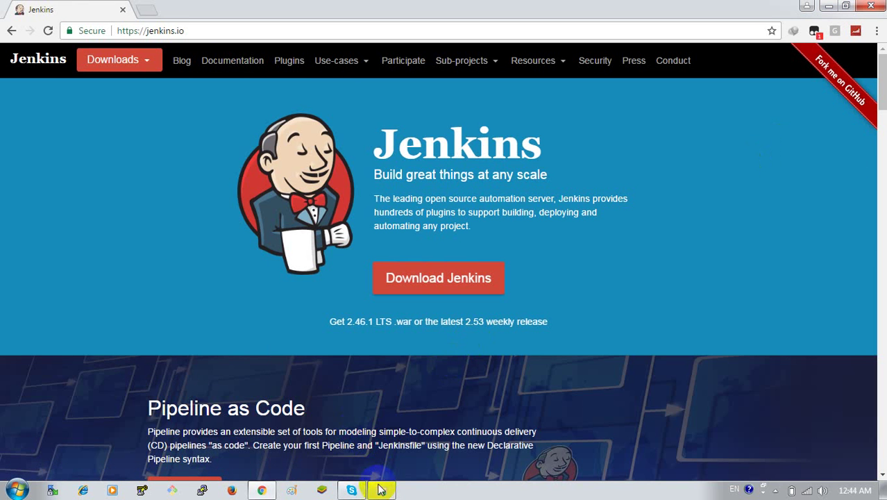
click(381, 490)
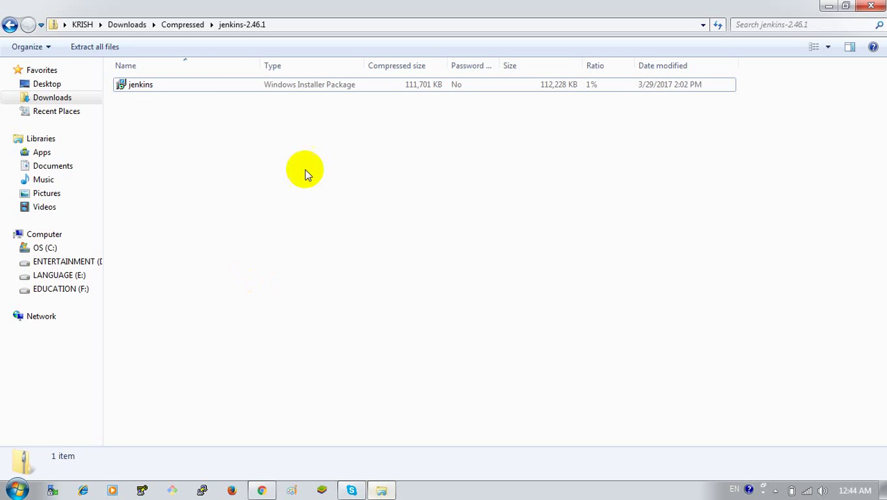
- Launch the jenkins Windows Installer Package and bring its Jenkins 2.46.1 Setup Wizard to the front
click(188, 84)
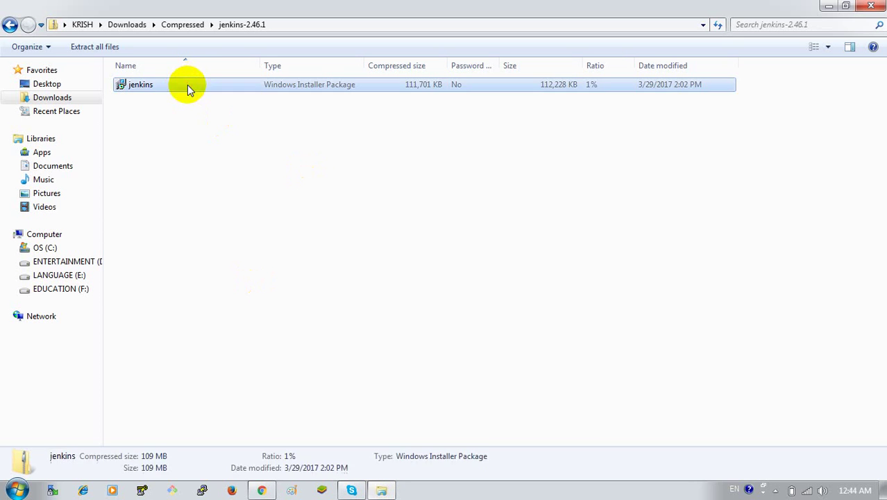
click(870, 6)
click(465, 348)
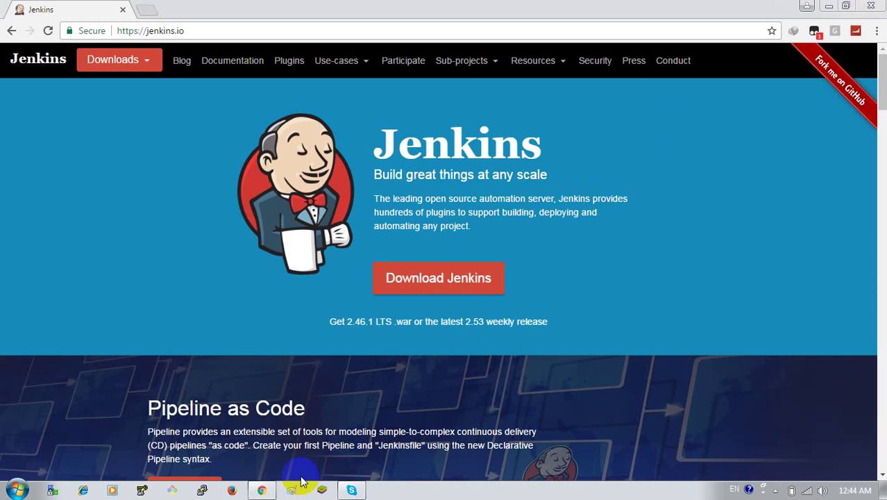
click(661, 272)
click(828, 5)
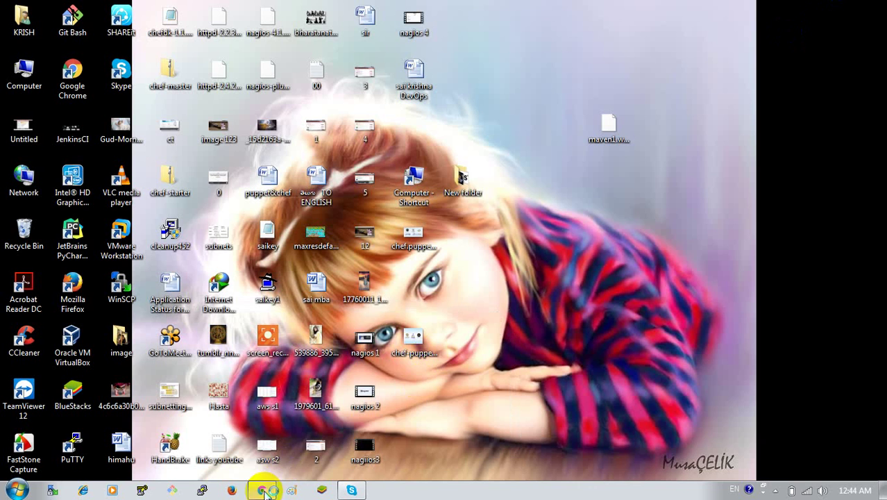
click(265, 490)
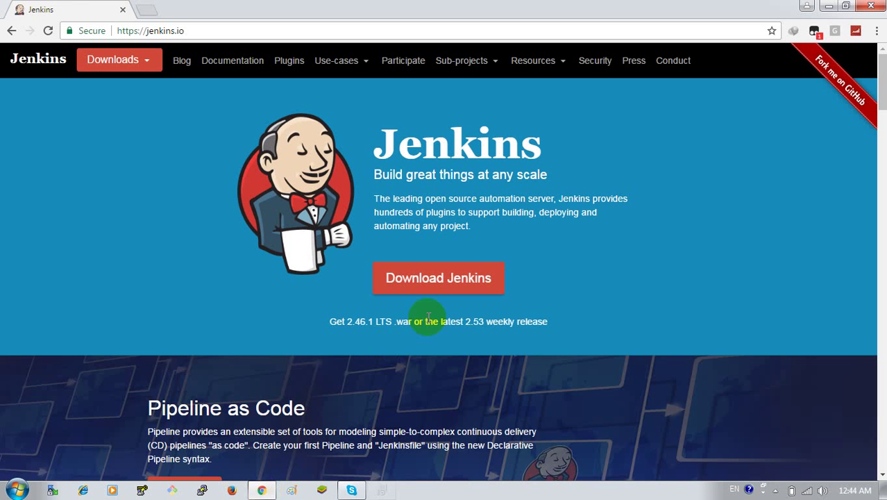
click(381, 492)
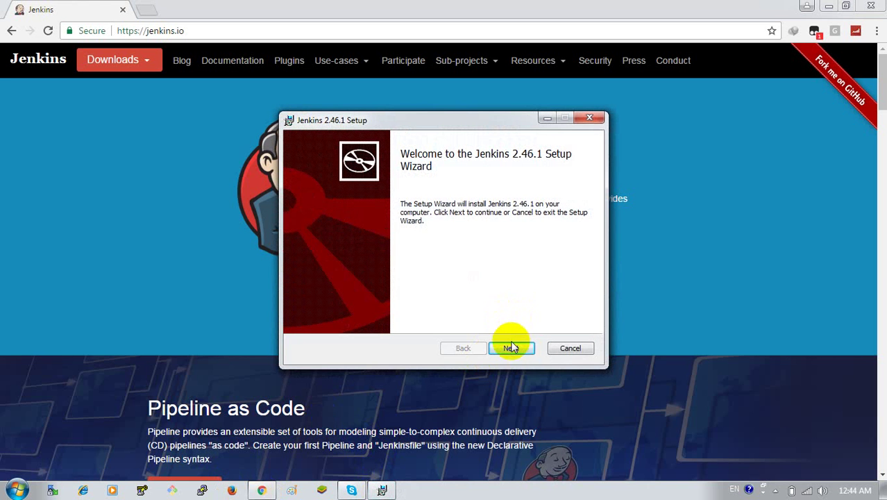
- Install Jenkins 2.46.1 into the default C:\Program Files (x86)\Jenkins\ folder and finish the wizard
click(510, 347)
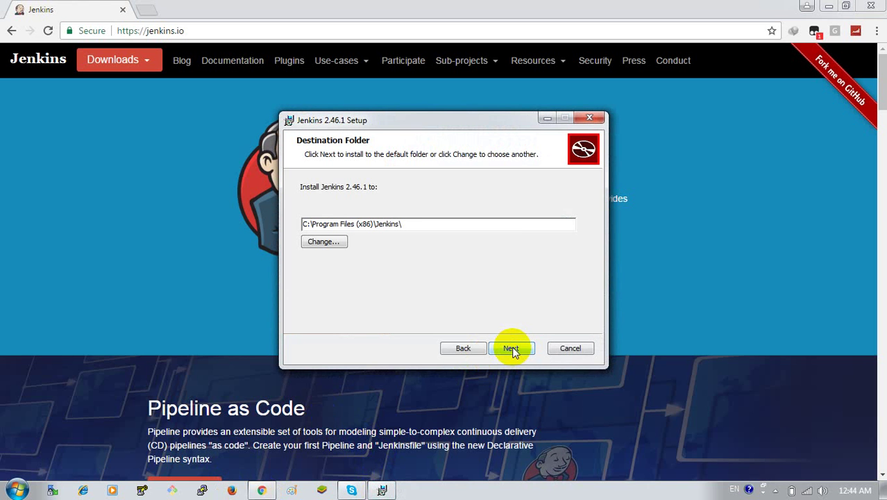
click(512, 347)
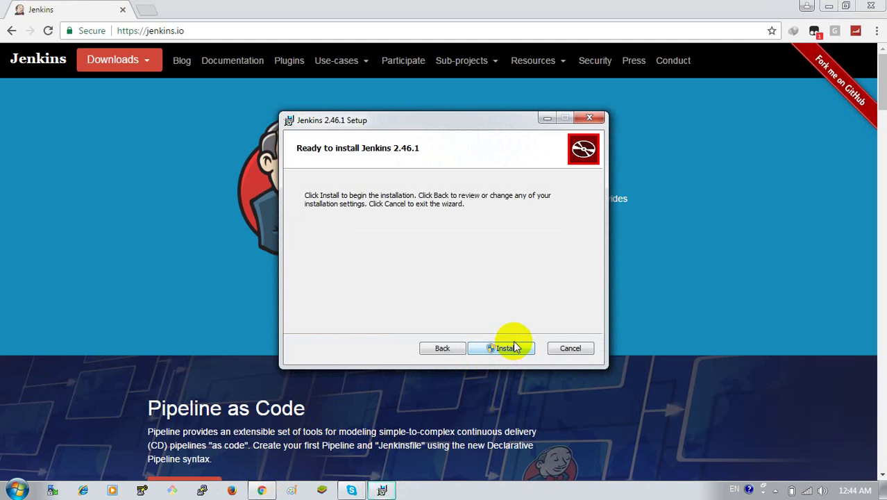
click(514, 347)
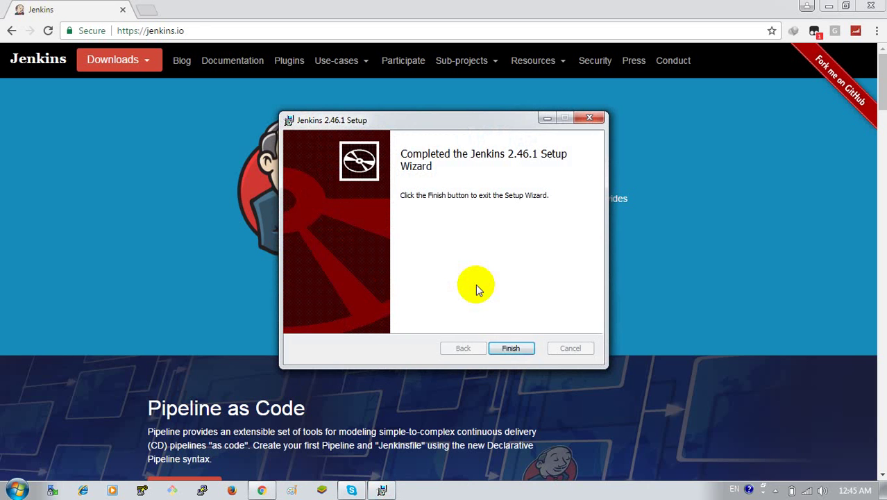
click(506, 347)
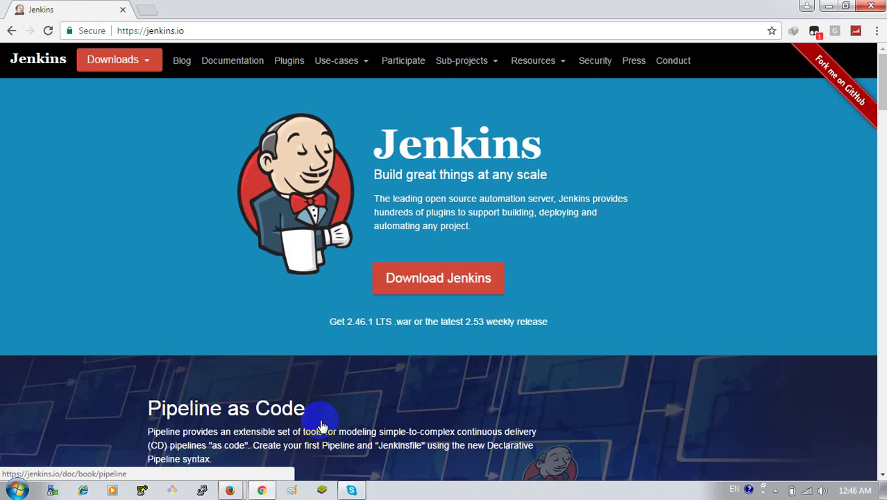
- Switch to the Firefox window that is loading the local Jenkins server
mouse_move(231, 490)
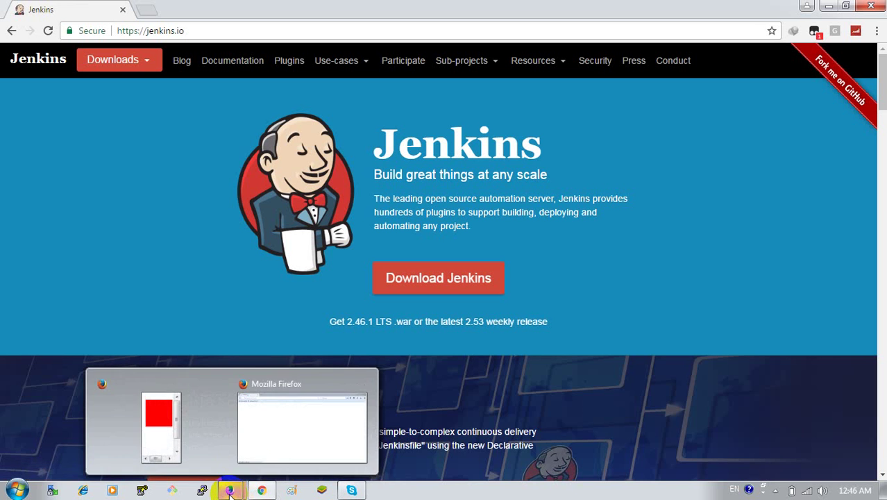
click(264, 437)
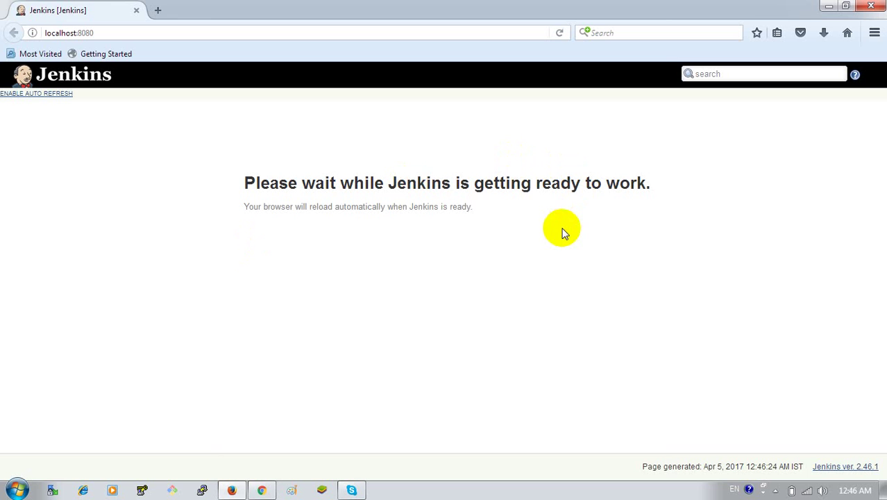
- Reload localhost:8080 and enable auto refresh until the Unlock Jenkins page appears
double_click(419, 183)
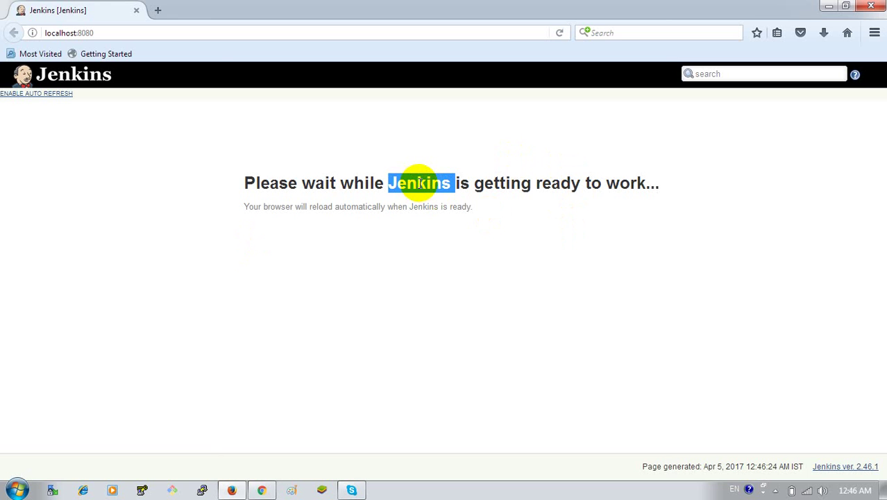
click(586, 250)
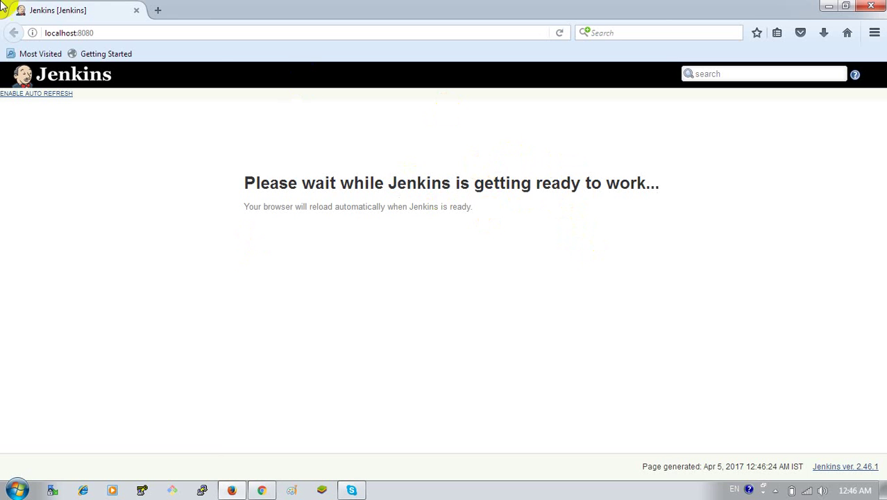
click(164, 32)
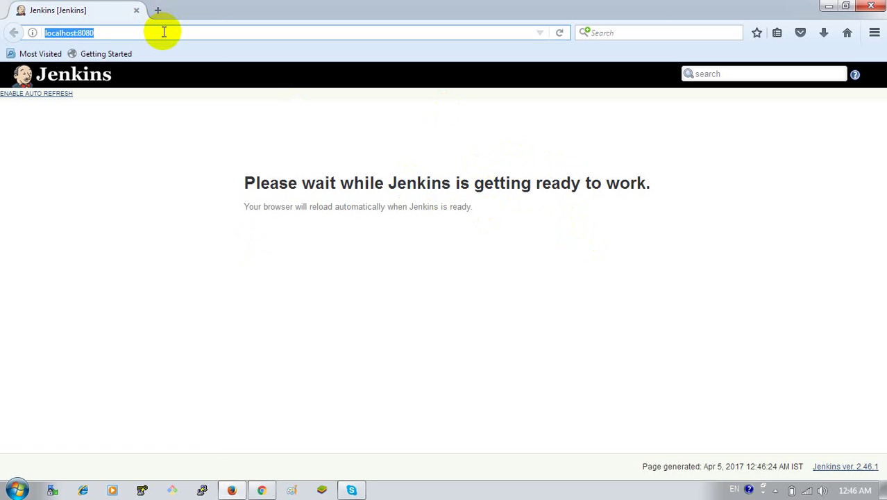
key(Return)
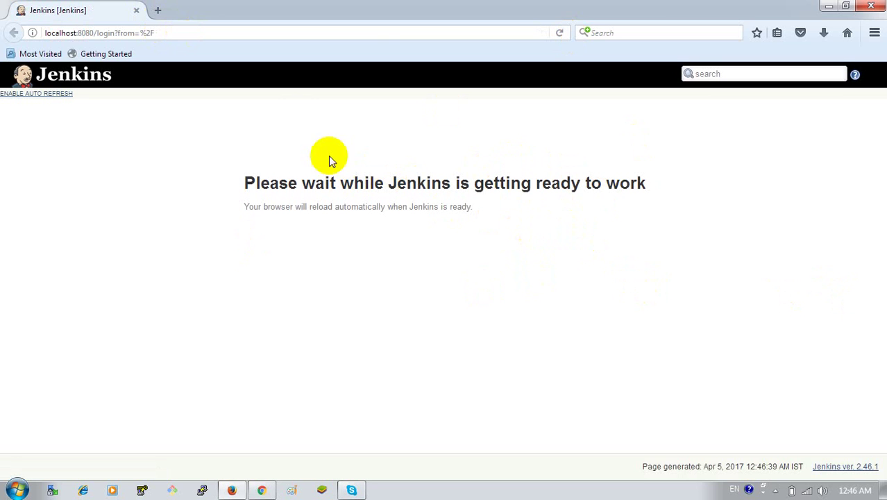
click(59, 95)
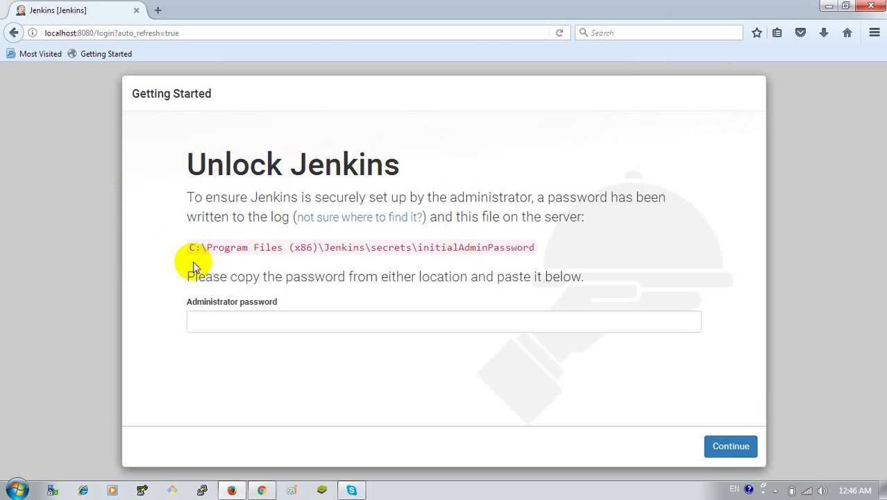
- Browse to C:\Program Files (x86)\Jenkins\secrets and open the initialAdminPassword file
click(14, 490)
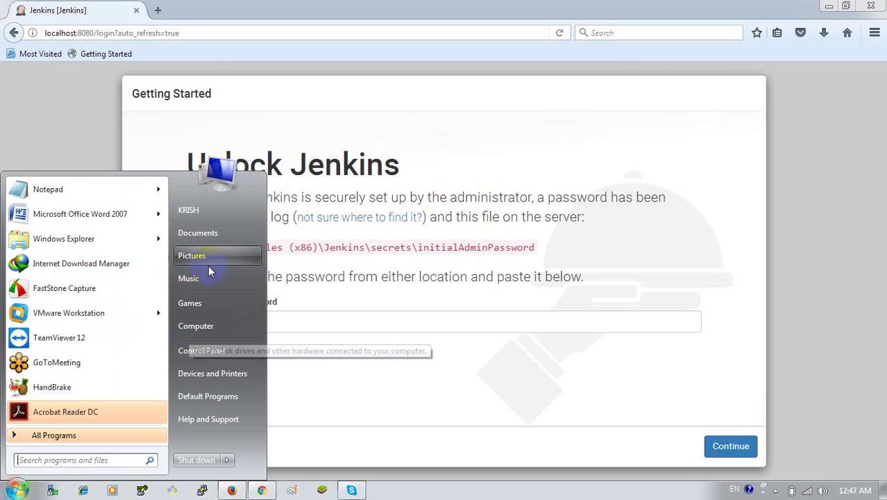
click(196, 326)
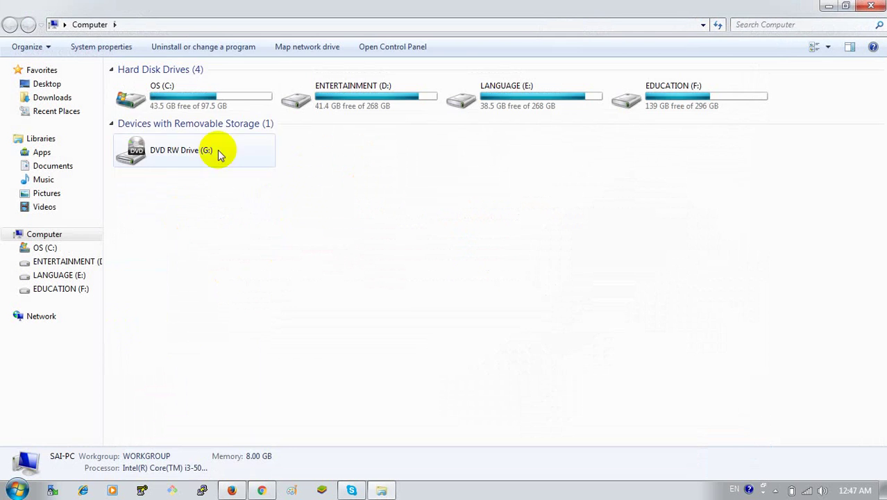
double_click(178, 92)
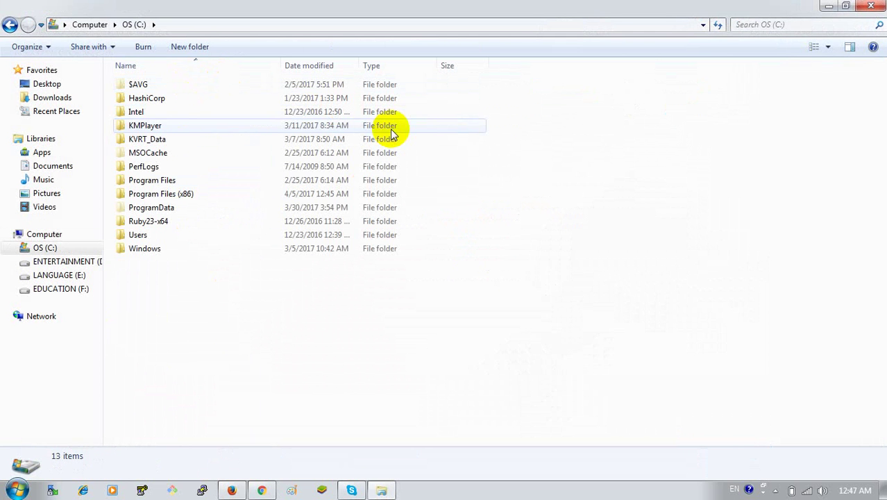
double_click(232, 193)
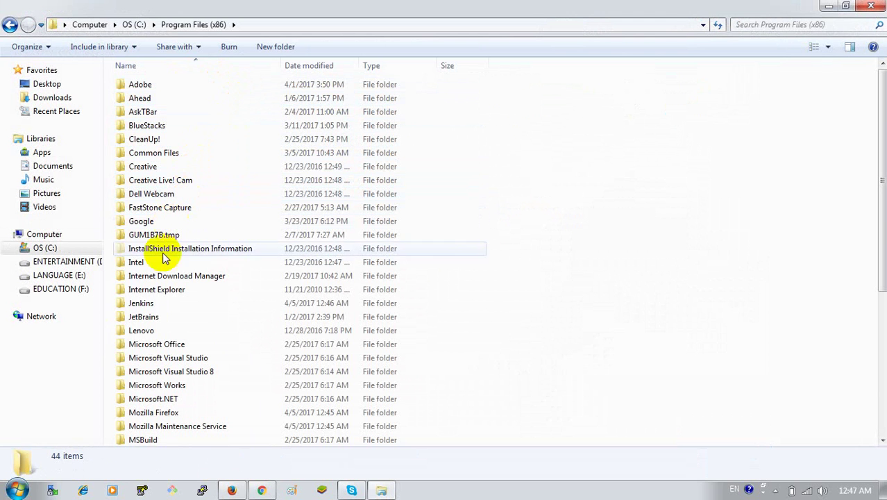
double_click(155, 304)
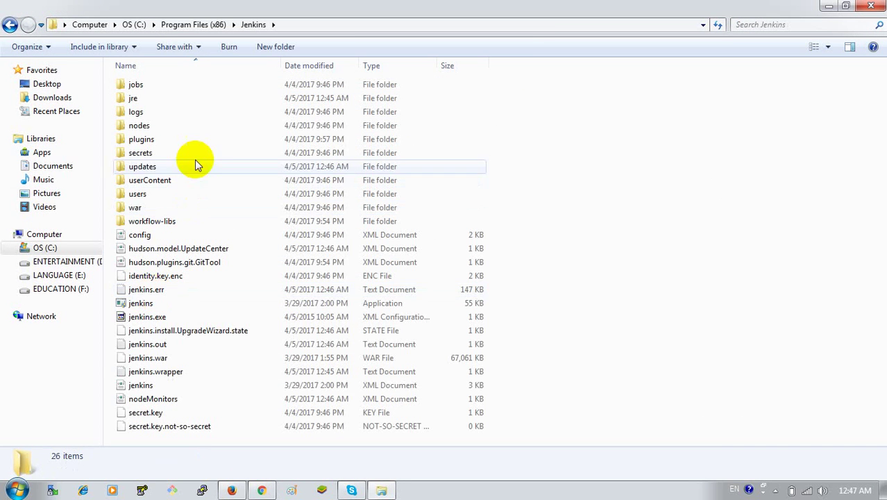
double_click(216, 159)
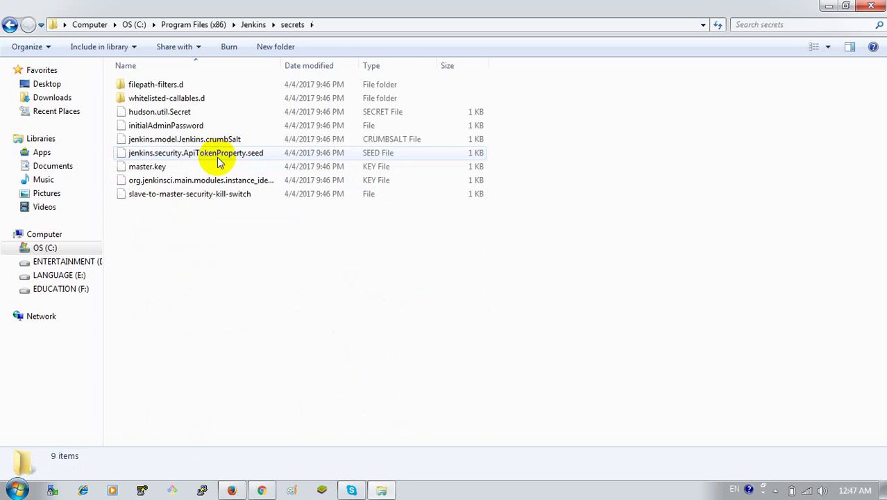
click(177, 130)
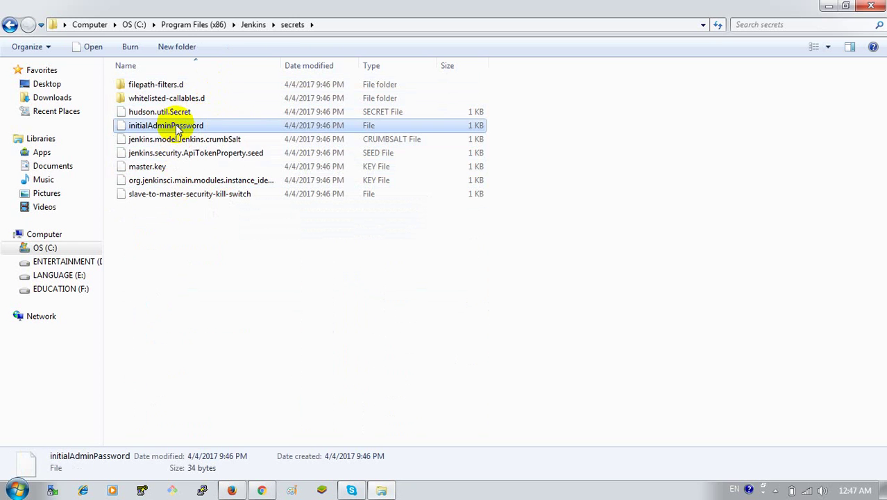
double_click(177, 131)
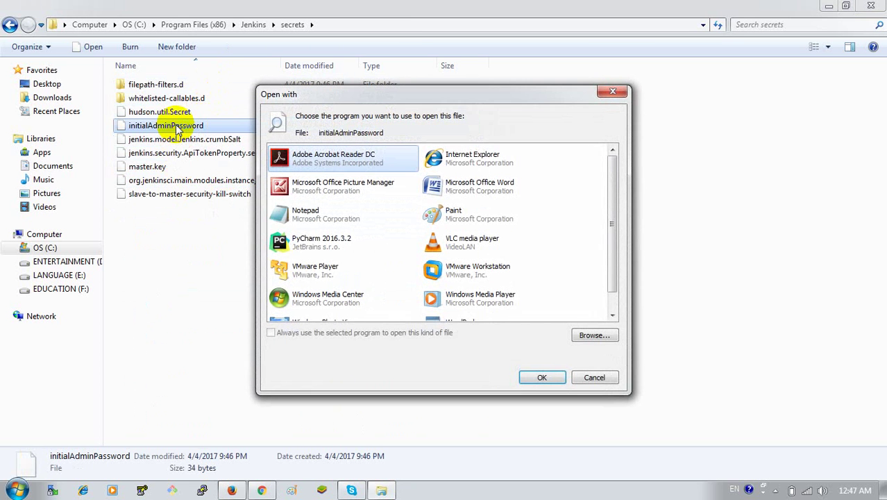
- Open initialAdminPassword in Notepad, select the unlock password, and return to the Unlock Jenkins page
click(310, 217)
click(542, 377)
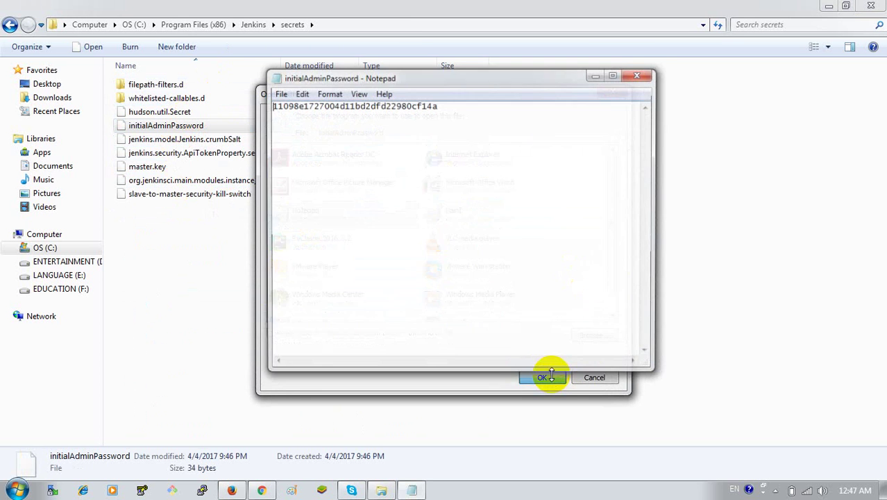
click(506, 137)
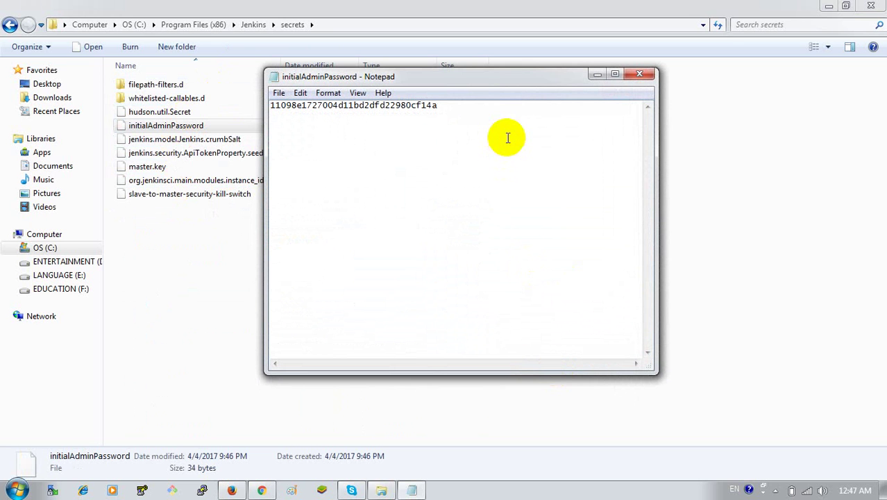
double_click(439, 105)
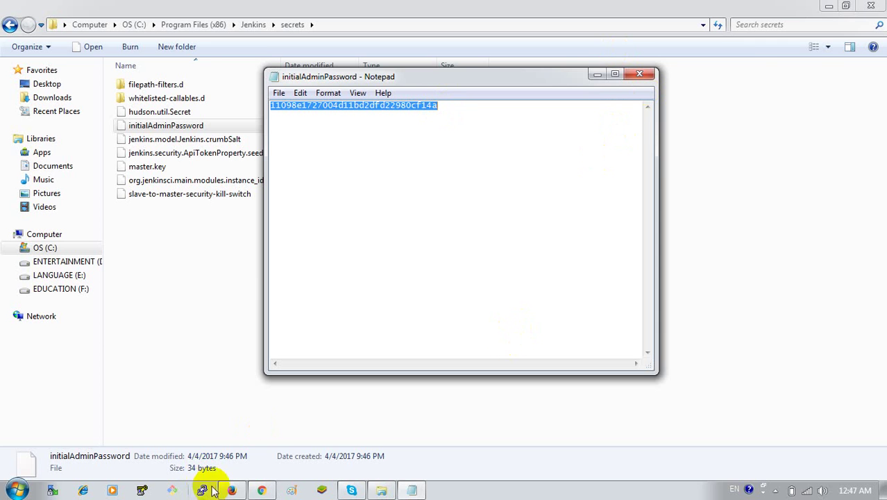
click(236, 490)
- Paste the unlock password to unlock Jenkins, let the browser save it, and choose suggested plugins
click(338, 320)
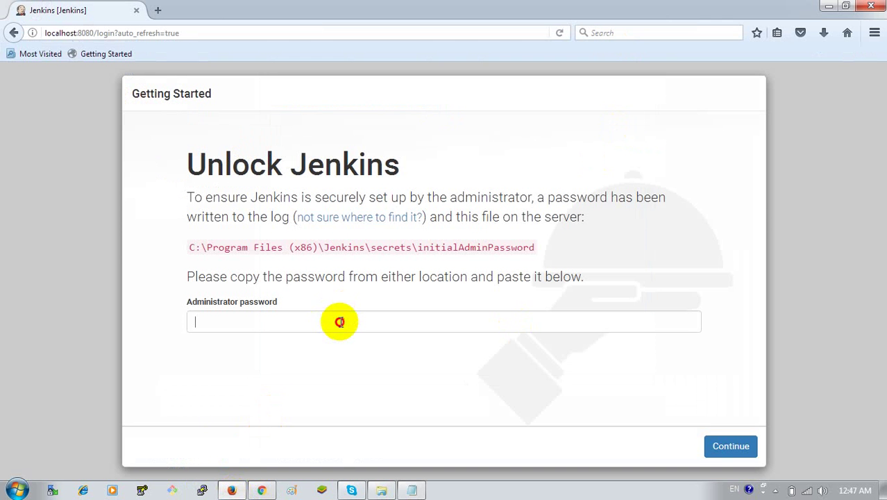
key(ctrl+v)
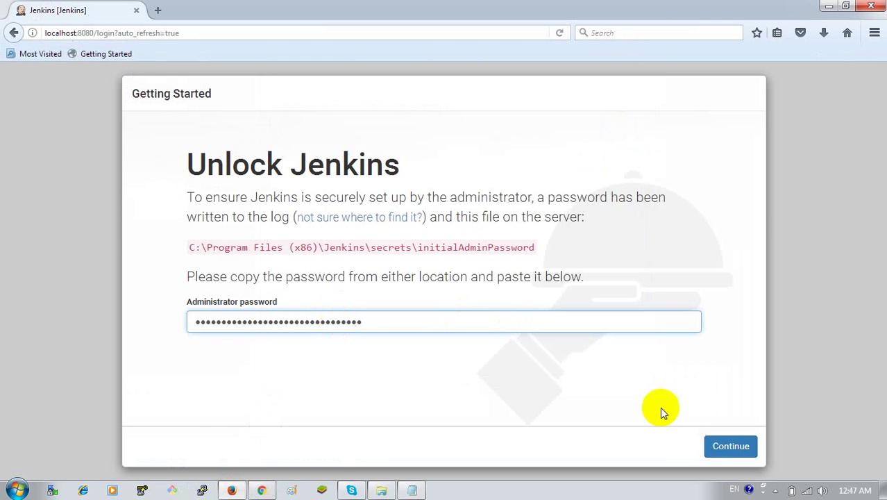
click(724, 447)
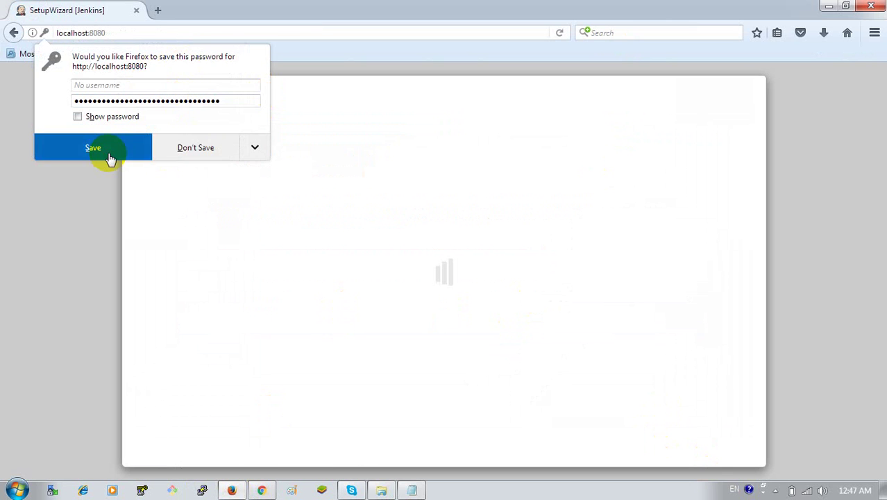
click(112, 158)
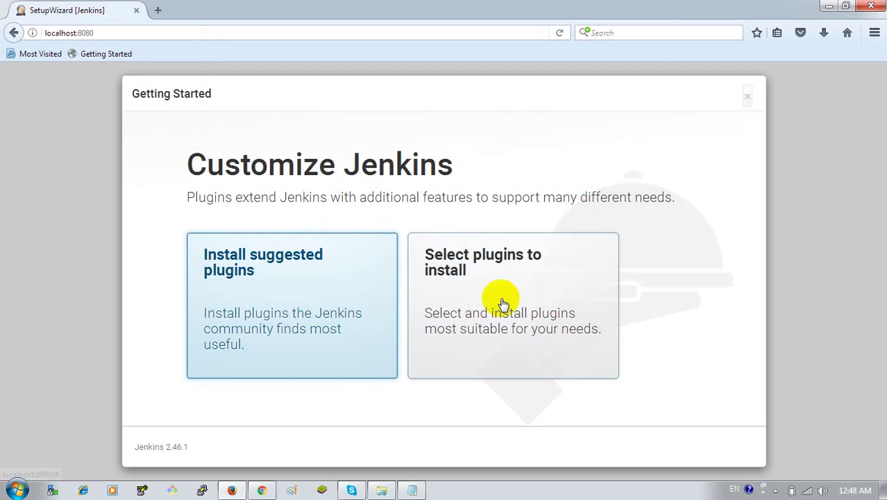
click(268, 290)
- Install the suggested plugins and clear the browser-autofilled password field
click(267, 293)
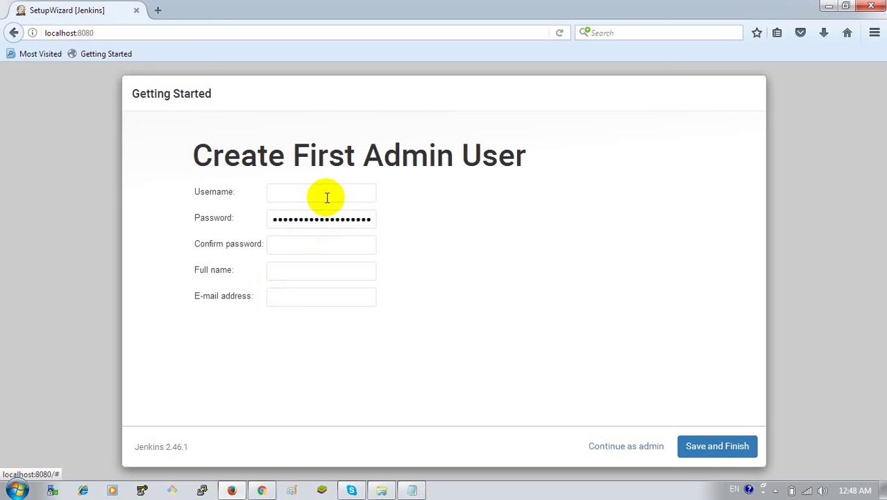
click(324, 219)
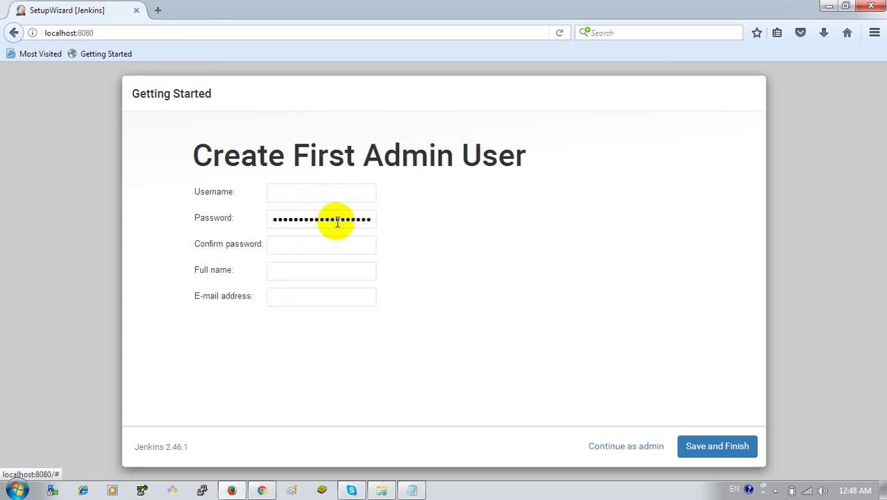
key(Right)
key(Right)
key(Right)
key(Right)
key(Right)
key(Right)
key(Right)
key(Right)
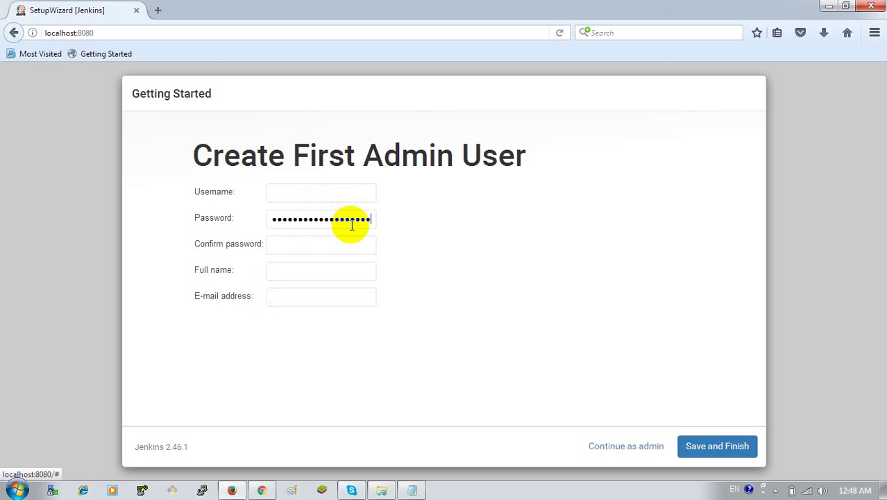
key(BackSpace)
key(BackSpace)
key(BackSpace)
key(BackSpace)
key(BackSpace)
key(BackSpace)
key(BackSpace)
key(BackSpace)
key(BackSpace)
key(BackSpace)
key(BackSpace)
key(BackSpace)
key(BackSpace)
key(BackSpace)
key(BackSpace)
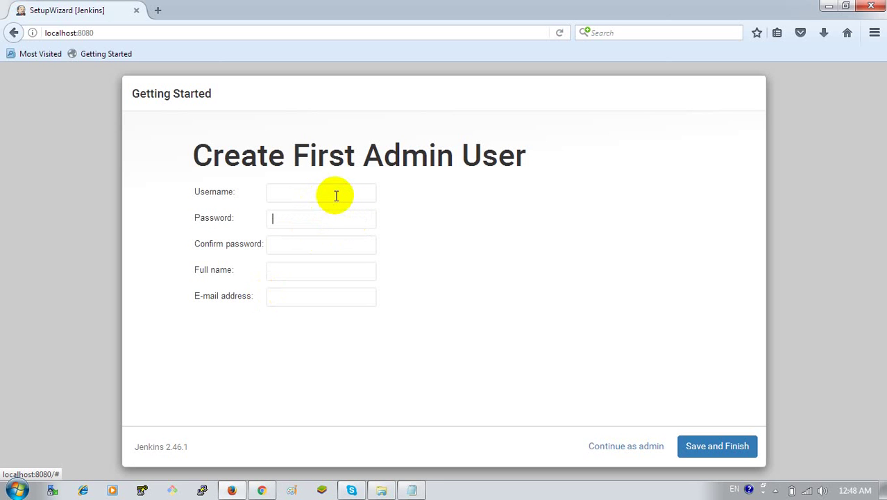
- Enter the admin username and type the account password and its confirmation
click(336, 195)
text(krish)
key(Tab)
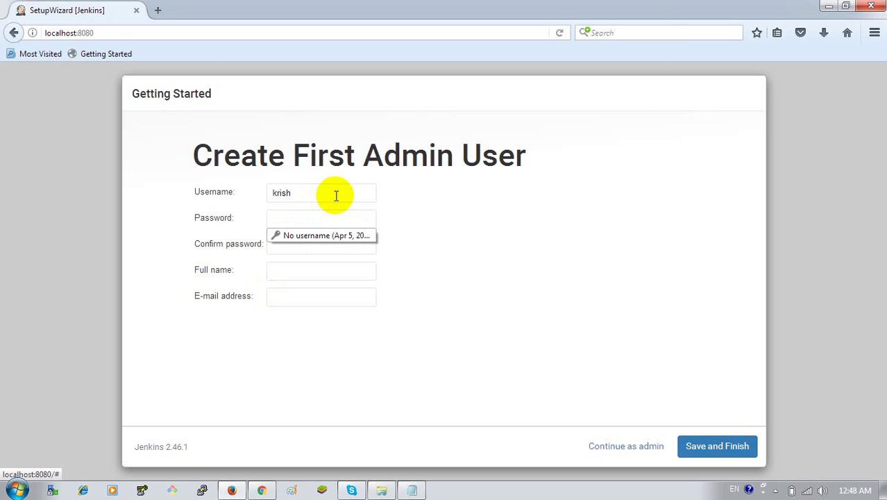
text(a)
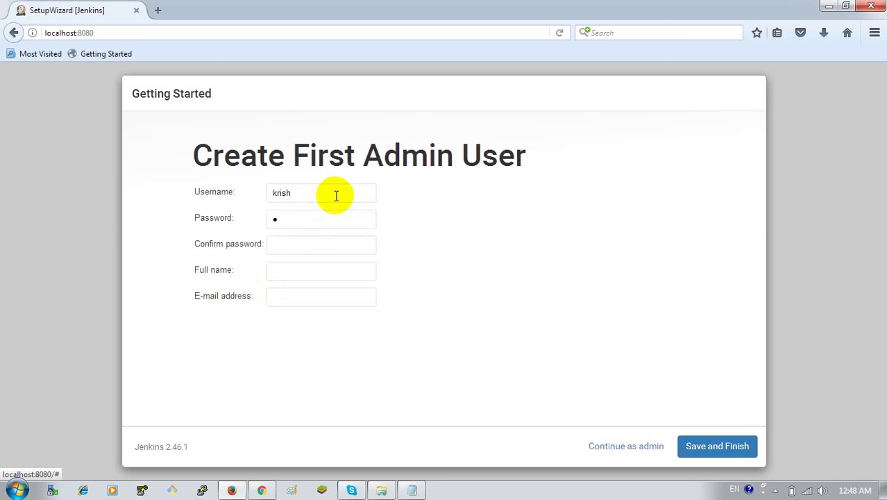
text(•••)
key(BackSpace)
key(BackSpace)
key(BackSpace)
key(BackSpace)
key(BackSpace)
text(admin)
click(312, 243)
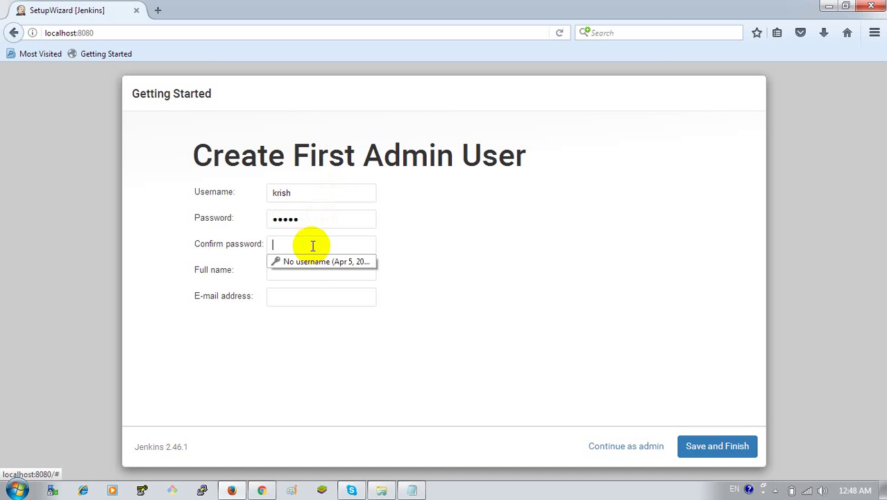
text(admi)
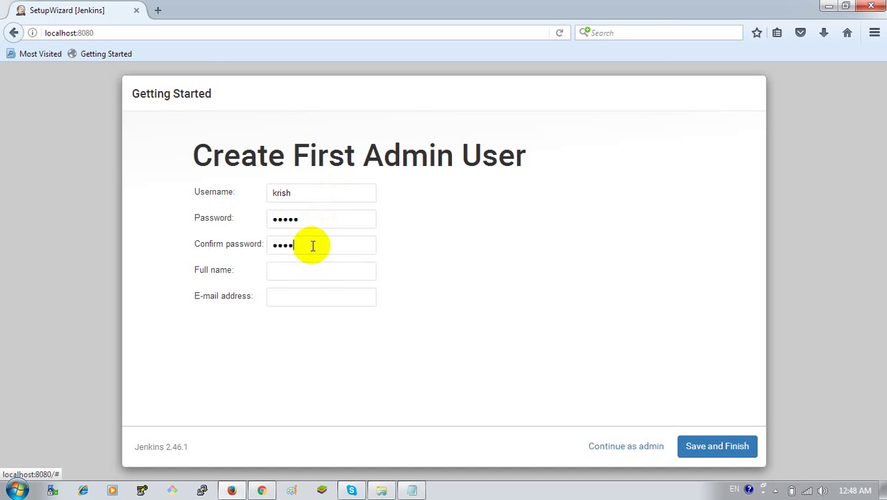
- Fill in the admin's full name and e-mail address, then save and finish setup
click(304, 271)
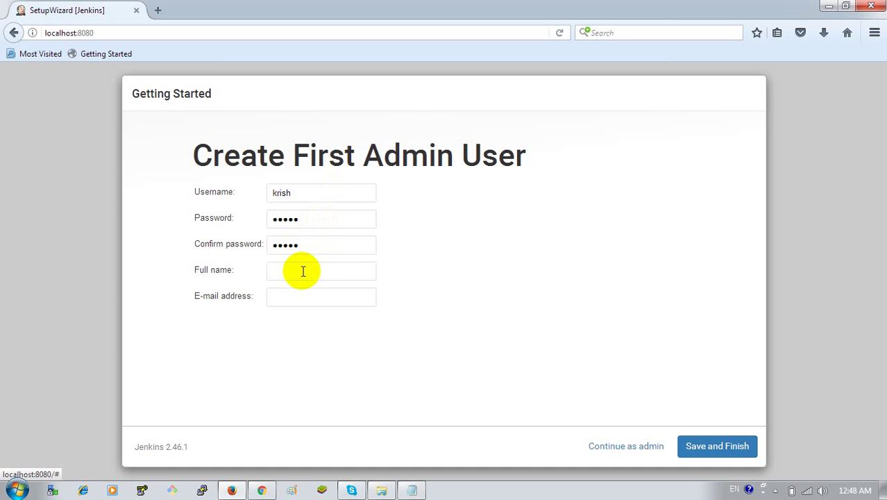
text(krish)
click(300, 298)
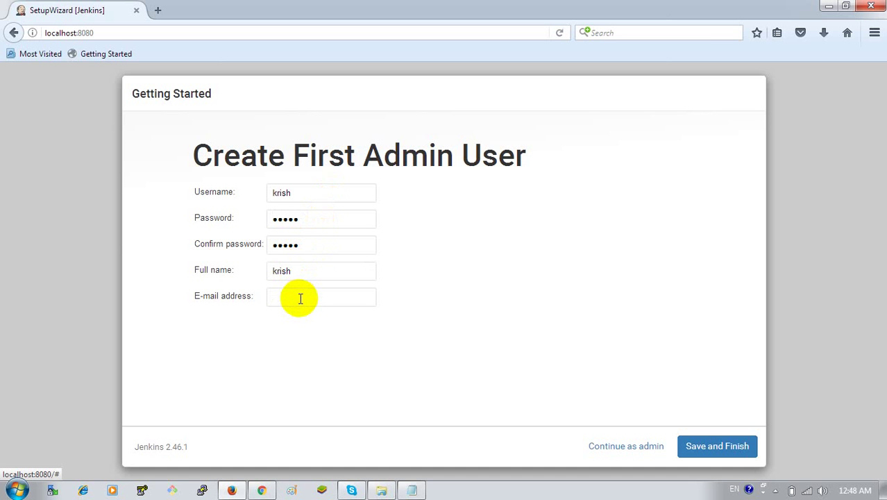
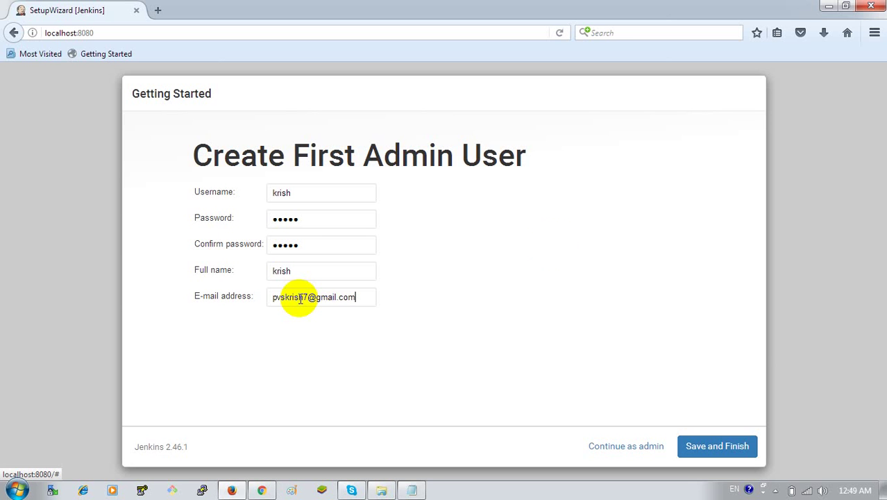
click(740, 444)
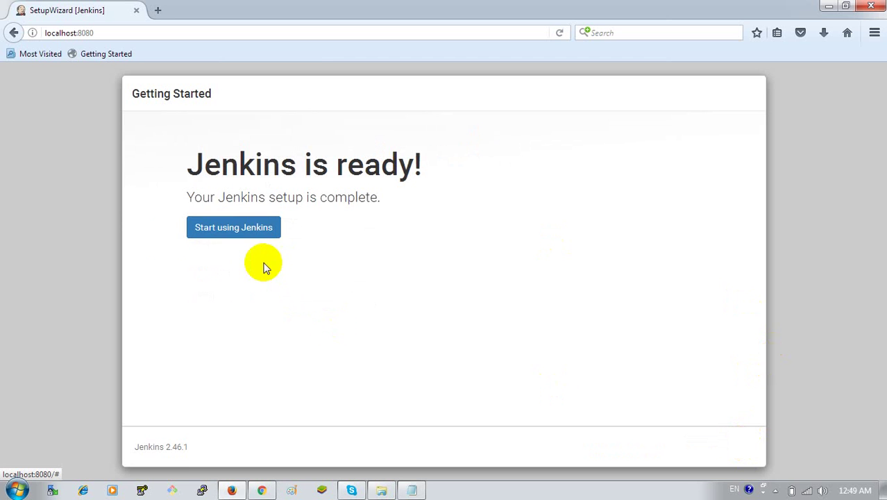
- Start using Jenkins and open the New Item page from the dashboard sidebar
click(231, 235)
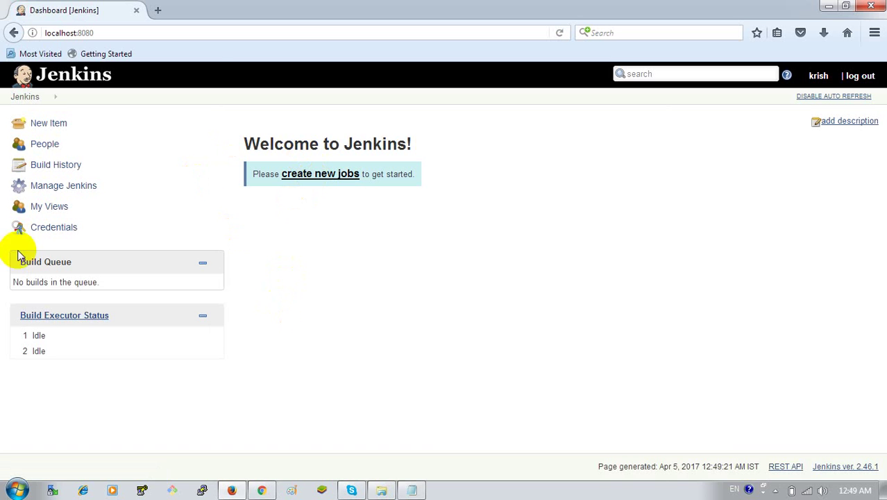
click(50, 123)
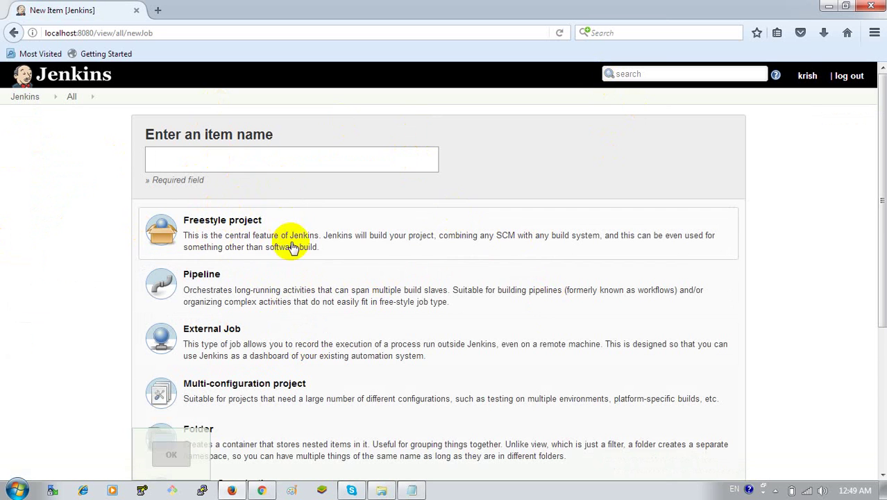
- Go back two pages from the new item page and open Manage Jenkins from the sidebar
click(13, 34)
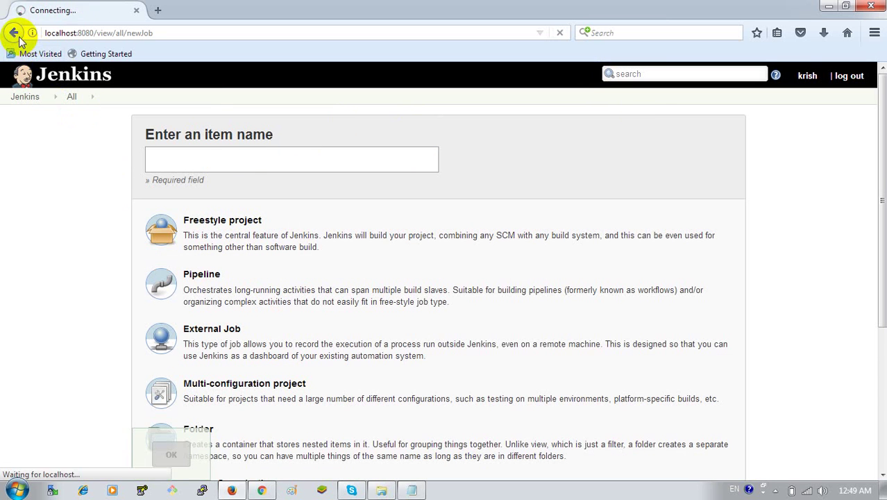
click(13, 33)
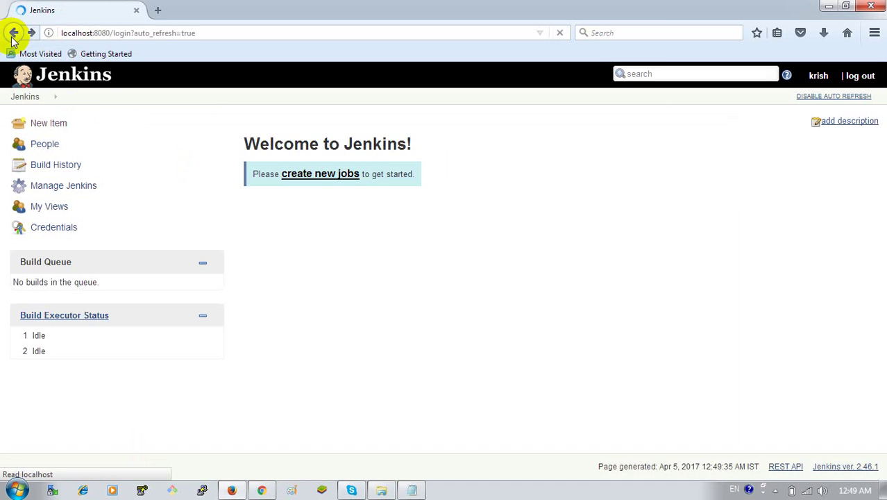
click(74, 188)
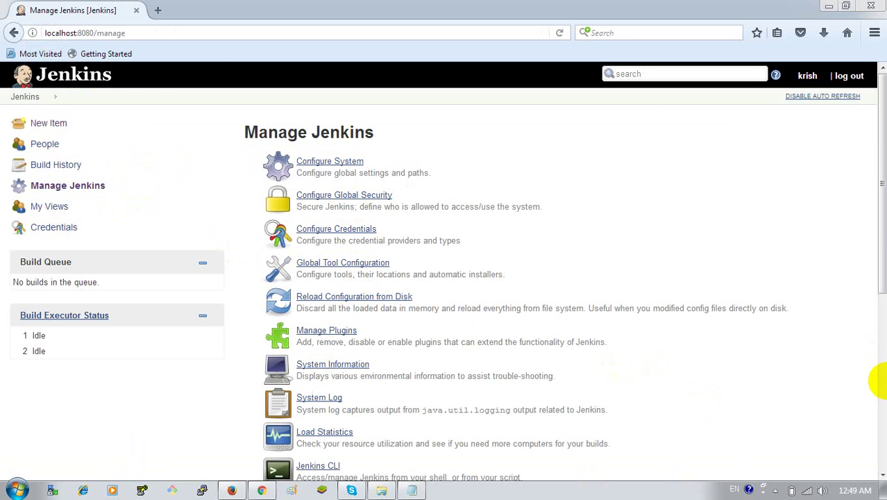
- Review the management options and bookmark localhost:8080/manage as 'Manage Jenkins [Jenkins]' in Other Bookmarks
click(884, 383)
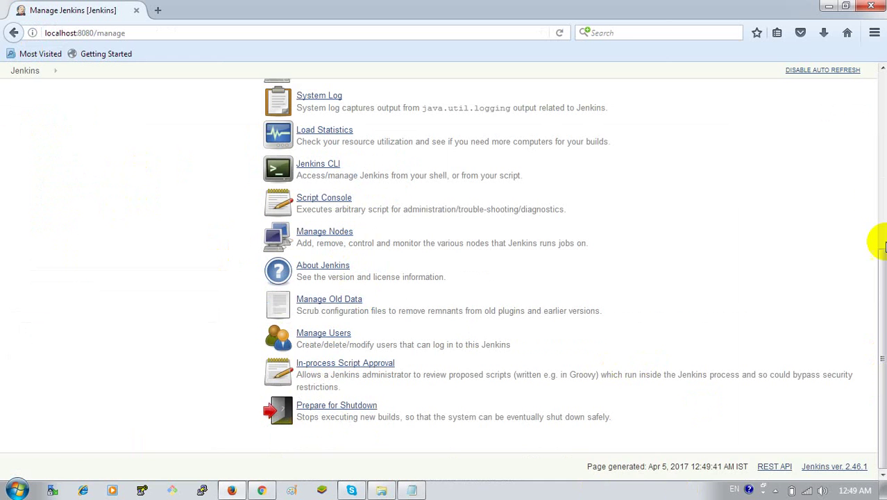
click(882, 196)
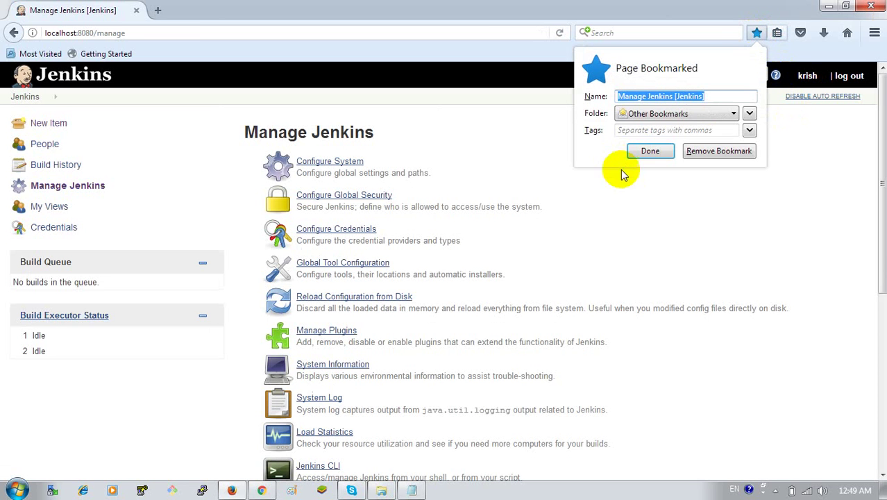
click(649, 152)
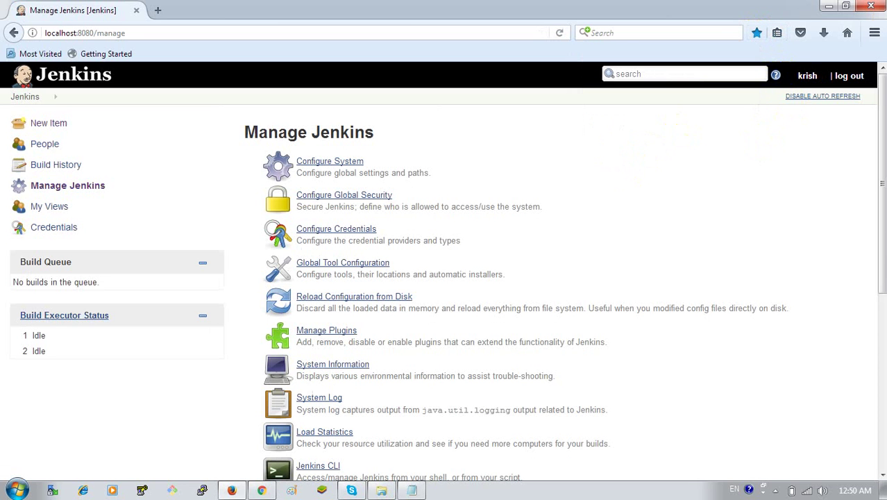